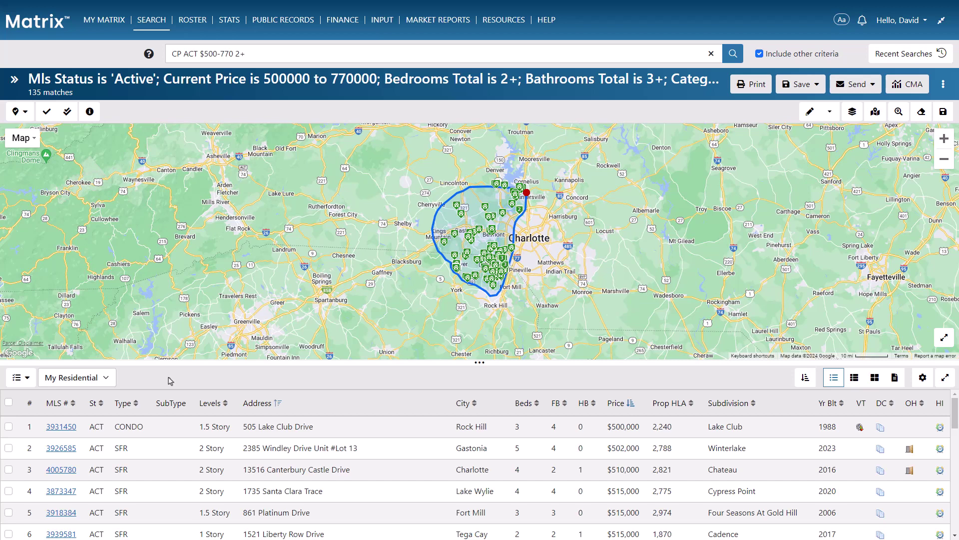
# Select the listings in rows 2–5 and bring up the Carts panel from Actions.
pyautogui.click(8, 448)
pyautogui.click(9, 470)
pyautogui.click(8, 490)
pyautogui.click(9, 512)
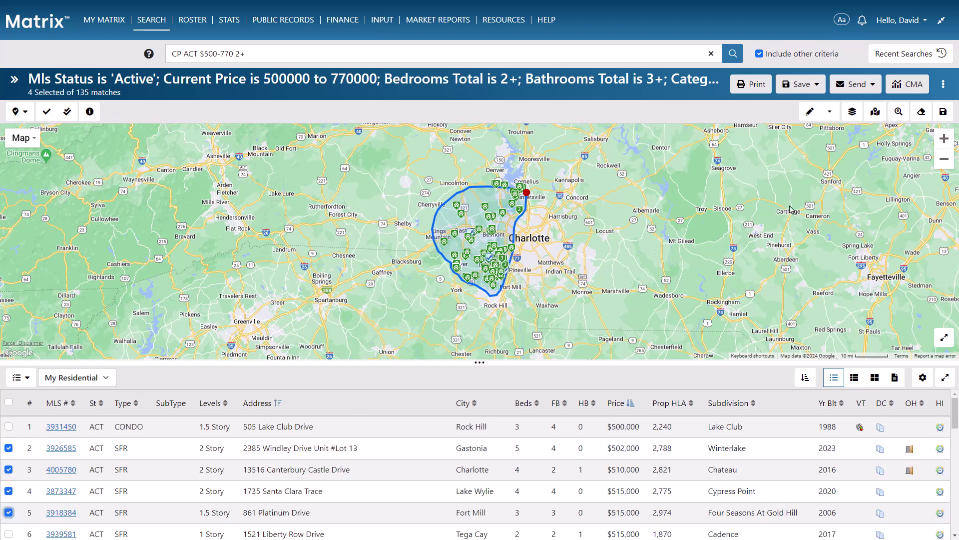
pyautogui.click(944, 86)
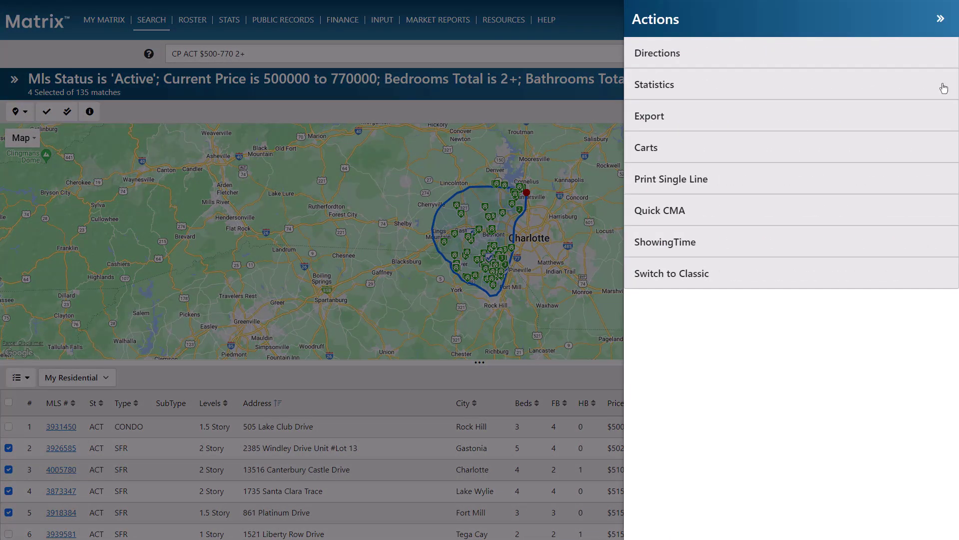
pyautogui.click(895, 146)
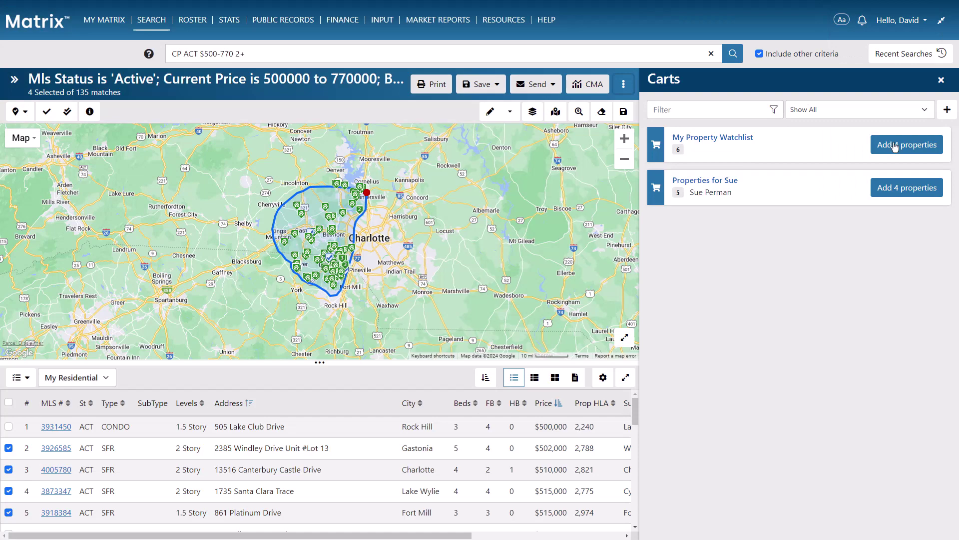
pyautogui.click(895, 146)
# Save a new cart named with the client's first name plus 'Property Tour', linked to the client contact.
pyautogui.click(946, 115)
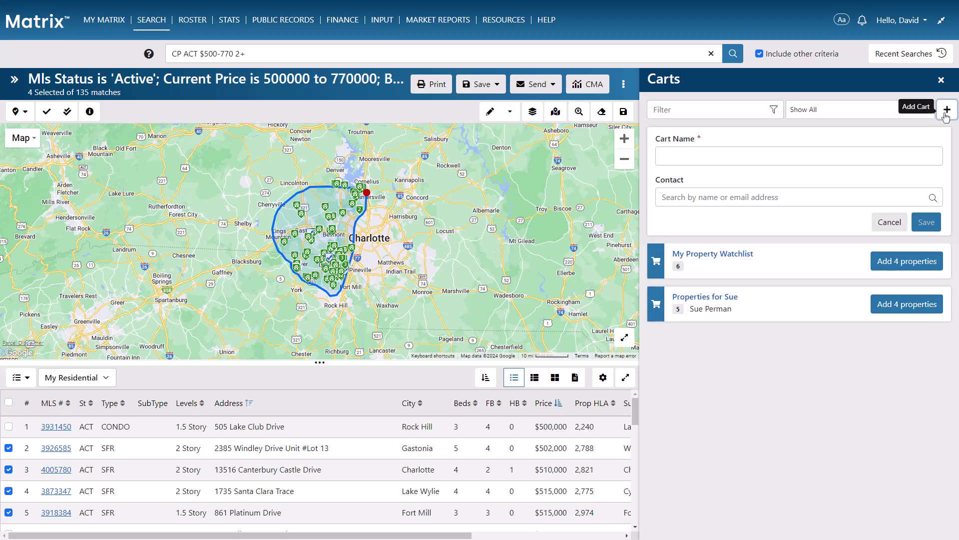
pyautogui.click(926, 158)
pyautogui.write("Dwayne's Cart")
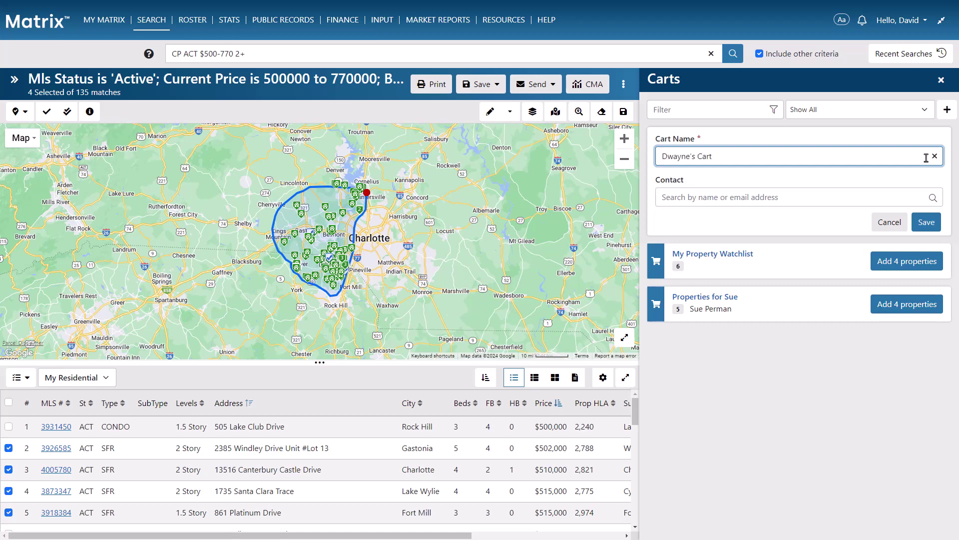
pyautogui.click(935, 157)
pyautogui.write("Dwayne's Property Tour")
pyautogui.click(903, 196)
pyautogui.write('dw')
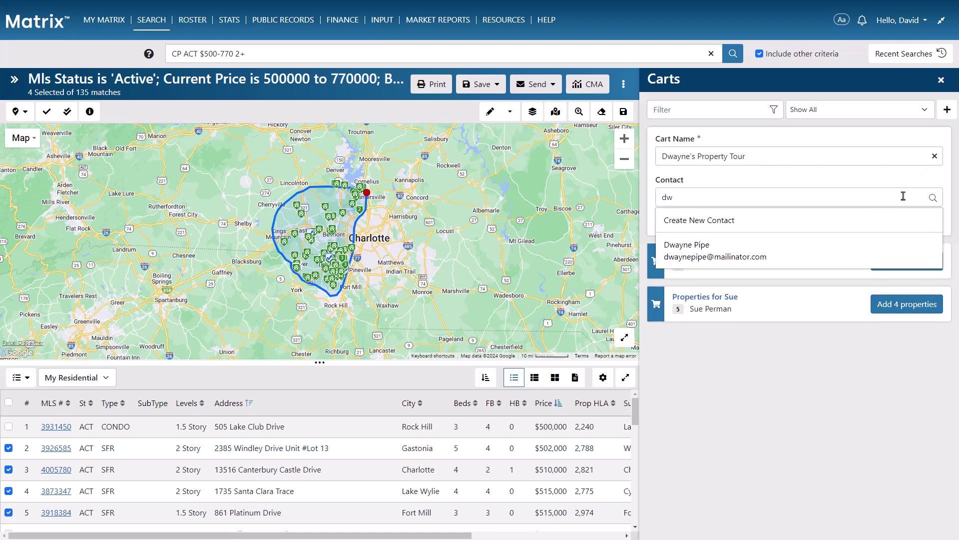
pyautogui.click(895, 252)
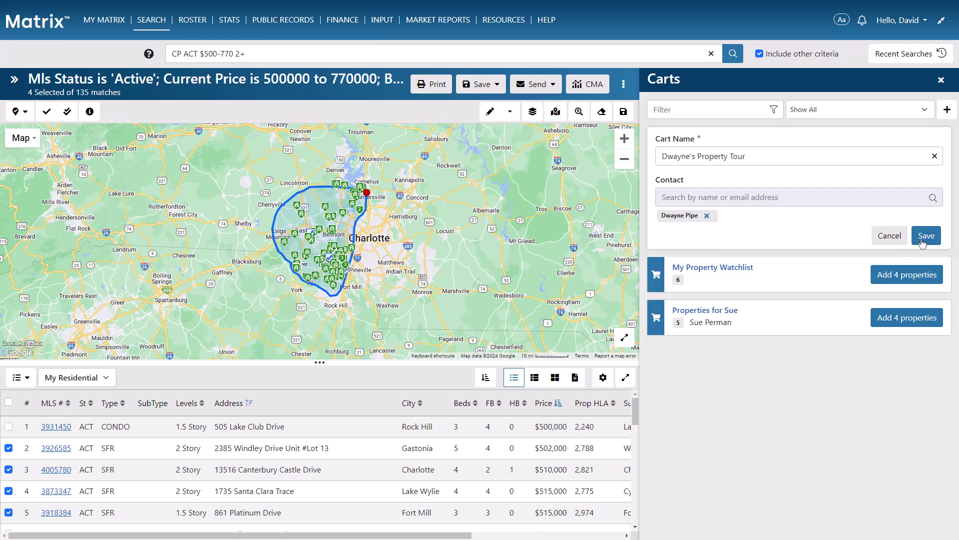
pyautogui.click(927, 236)
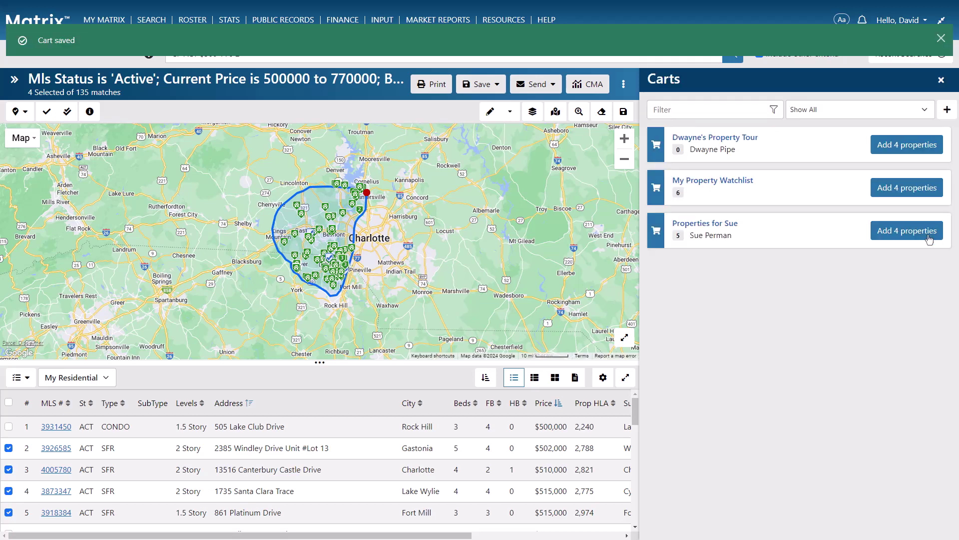
# Add the 4 selected listings to the property tour cart.
pyautogui.click(928, 146)
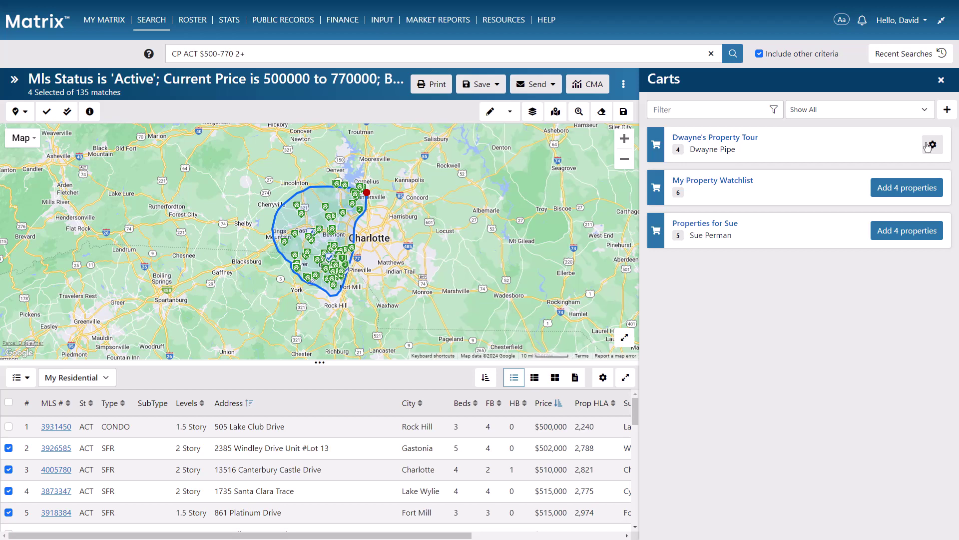
# Rerun the $1,500,000–1,650,000 recent search and add its rows 2–4 to the tour cart.
pyautogui.click(940, 53)
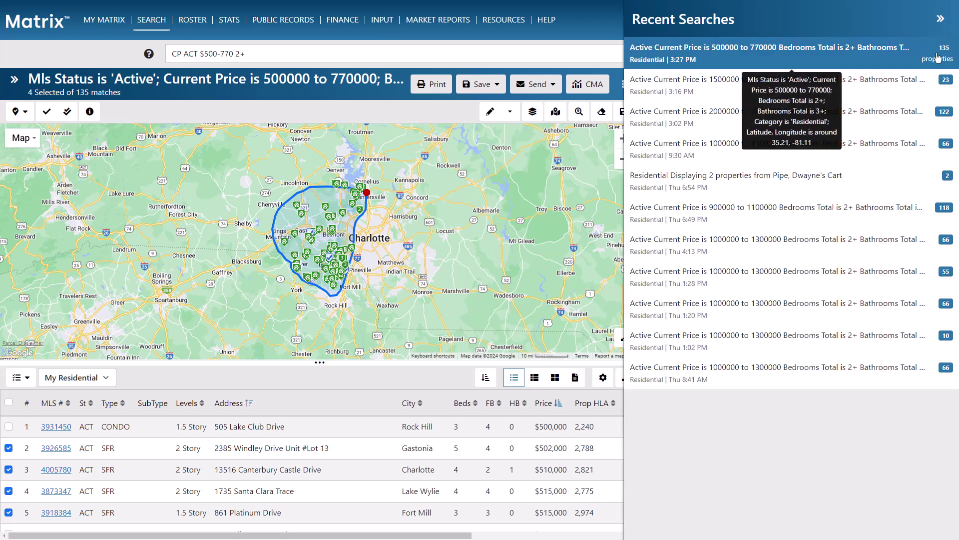
pyautogui.click(914, 88)
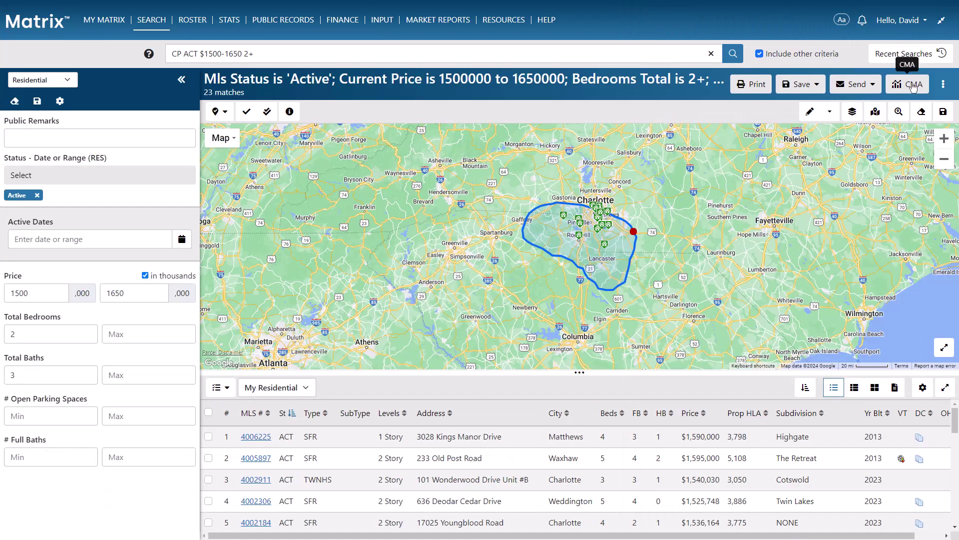
pyautogui.click(209, 459)
pyautogui.click(209, 479)
pyautogui.click(209, 501)
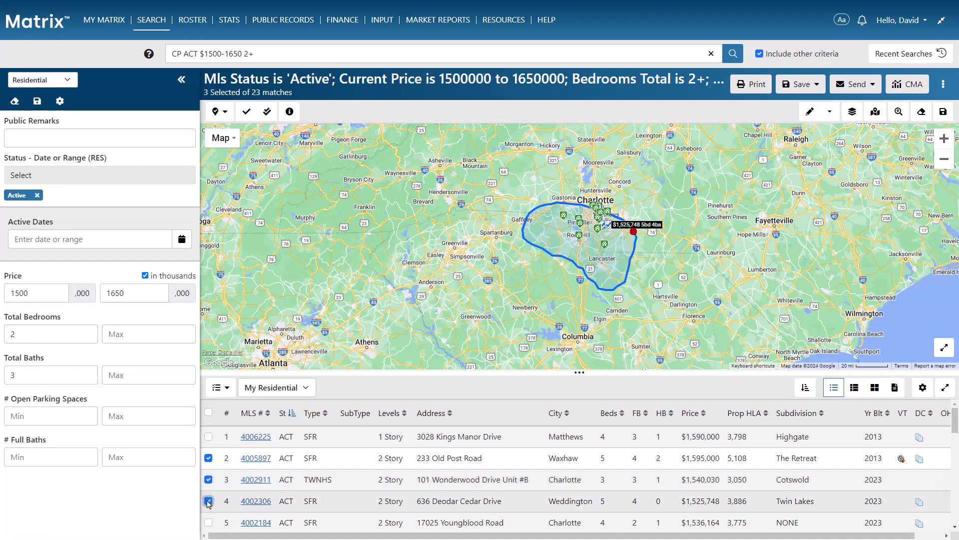
pyautogui.click(944, 89)
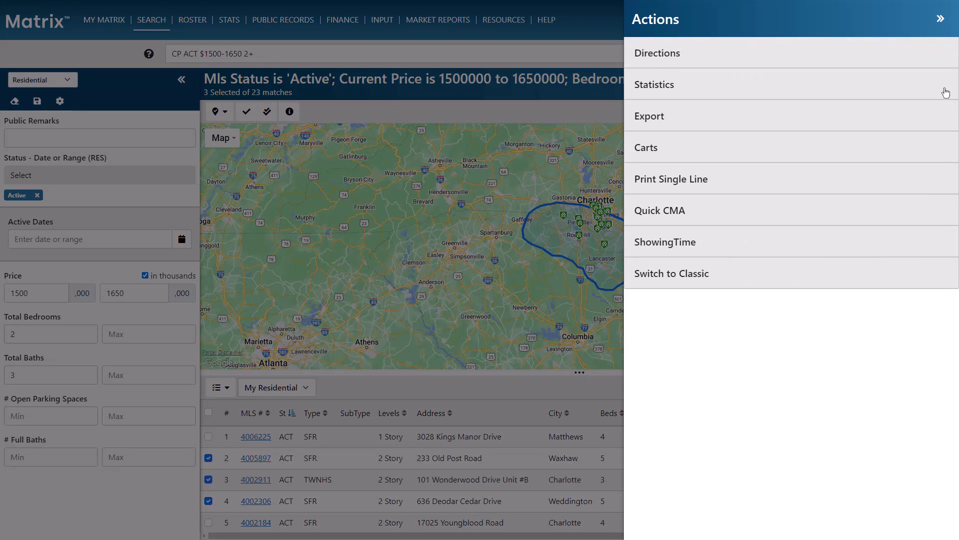
pyautogui.click(907, 150)
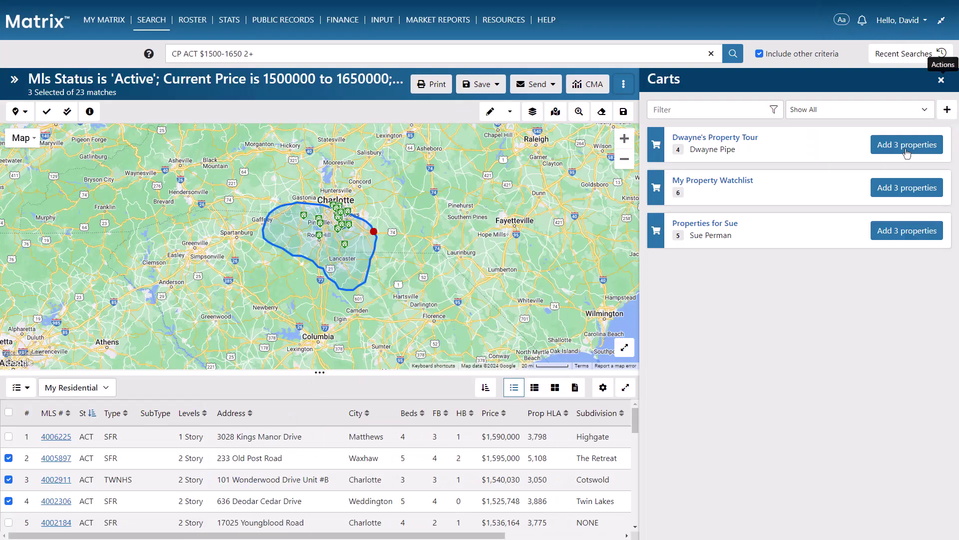
pyautogui.click(906, 146)
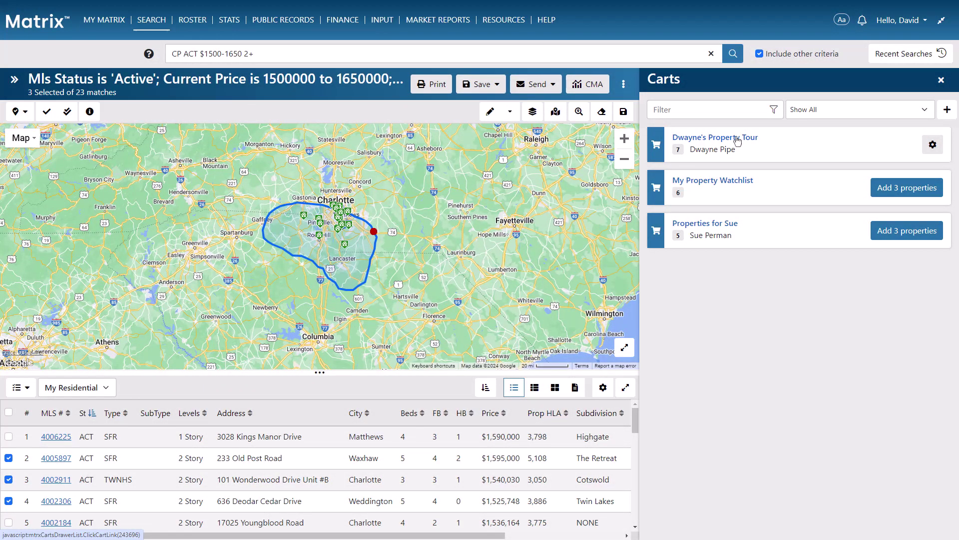
# Open the tour cart, remove two of its seven listings, and select the remaining five for Actions.
pyautogui.click(737, 139)
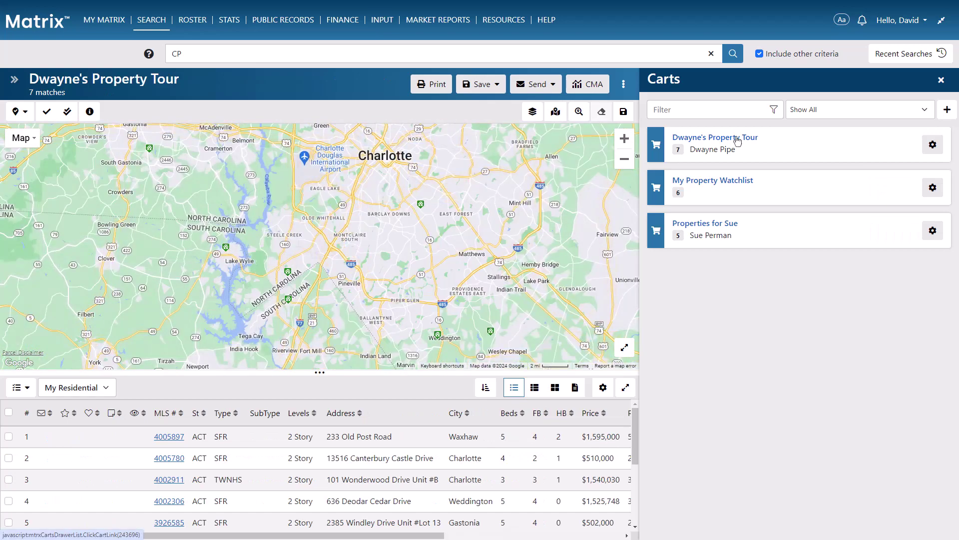
pyautogui.click(8, 457)
pyautogui.click(9, 480)
pyautogui.click(895, 147)
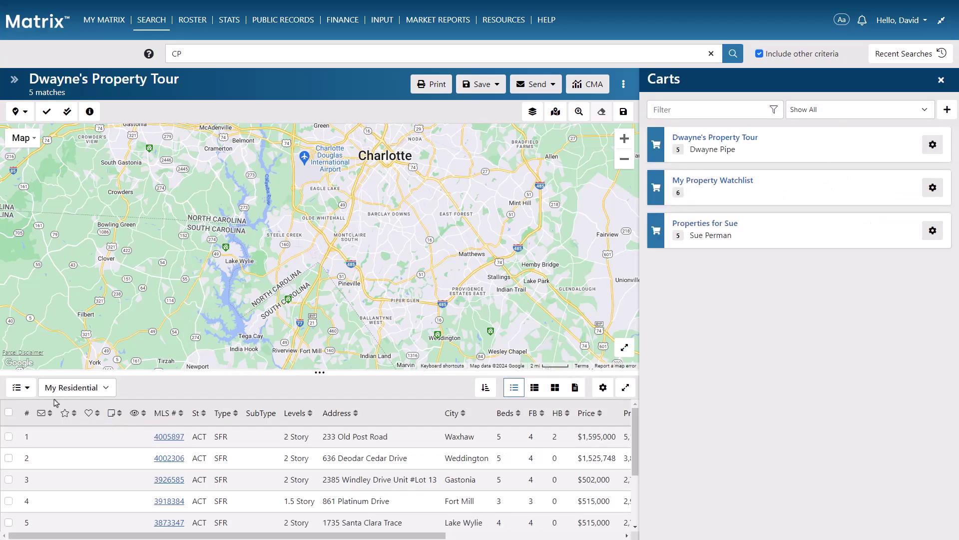
pyautogui.click(9, 412)
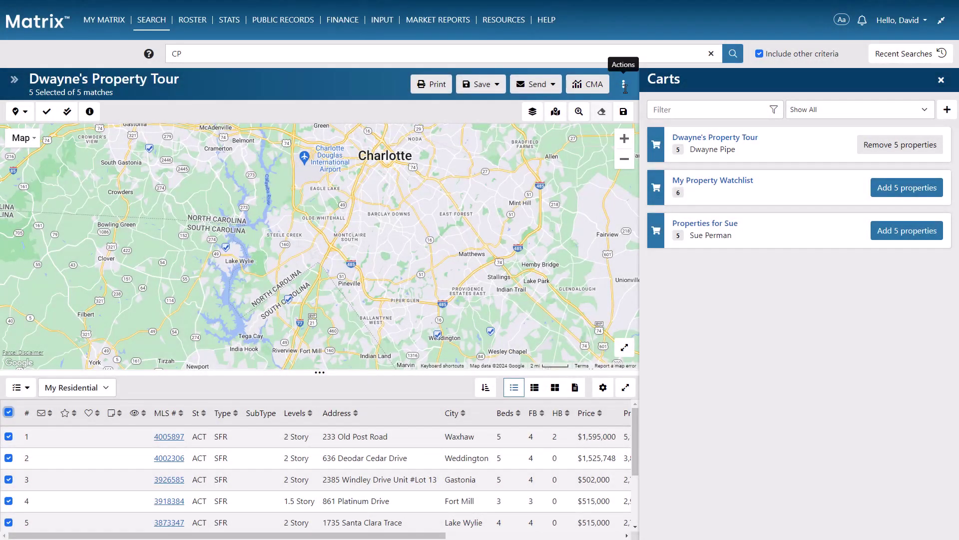
pyautogui.click(624, 86)
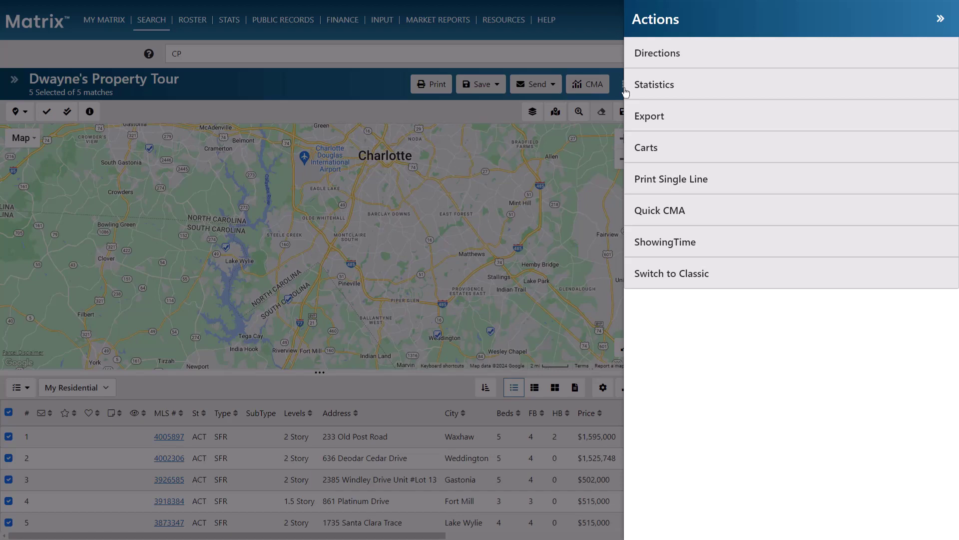
# Email the 47.2-mile, 77-minute driving directions for the five stops to the cart's contact.
pyautogui.click(711, 54)
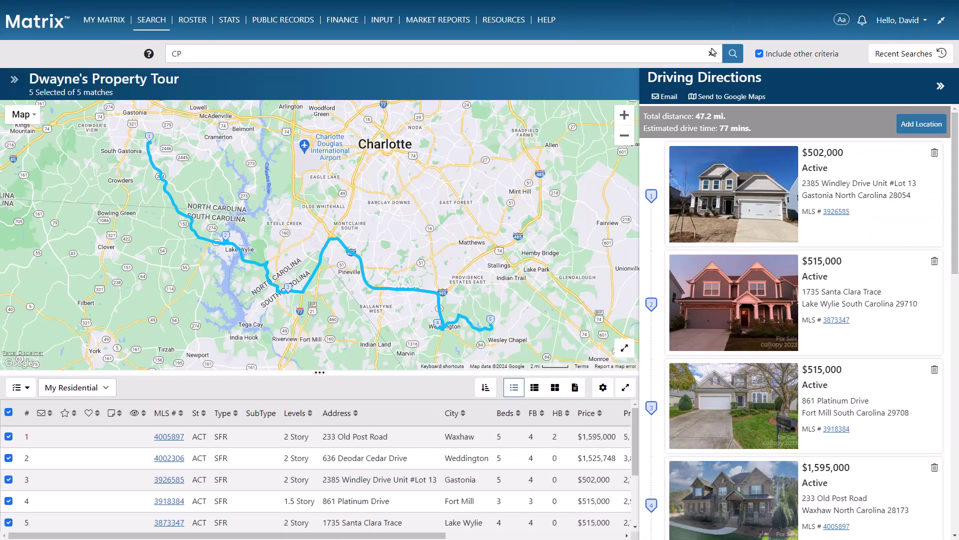
pyautogui.click(665, 97)
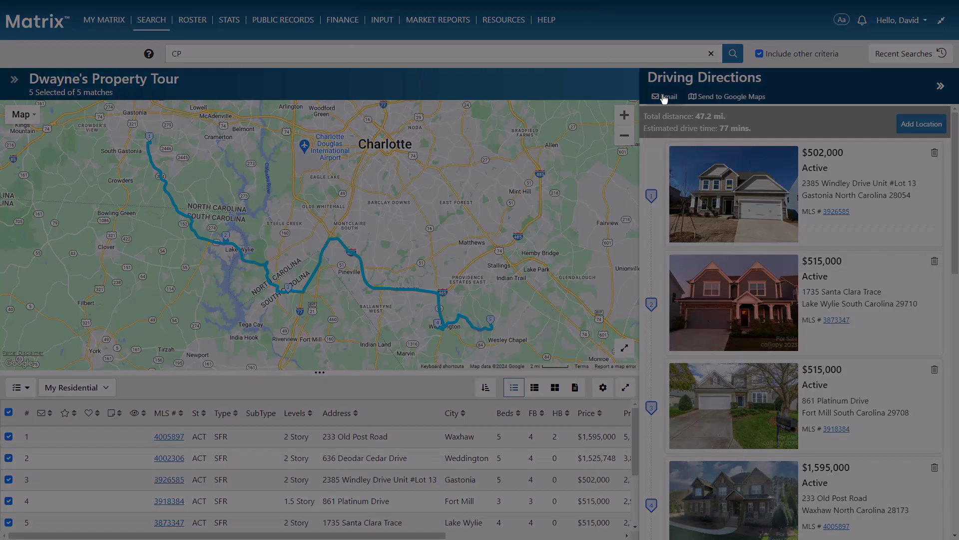
pyautogui.click(588, 116)
pyautogui.write('dw')
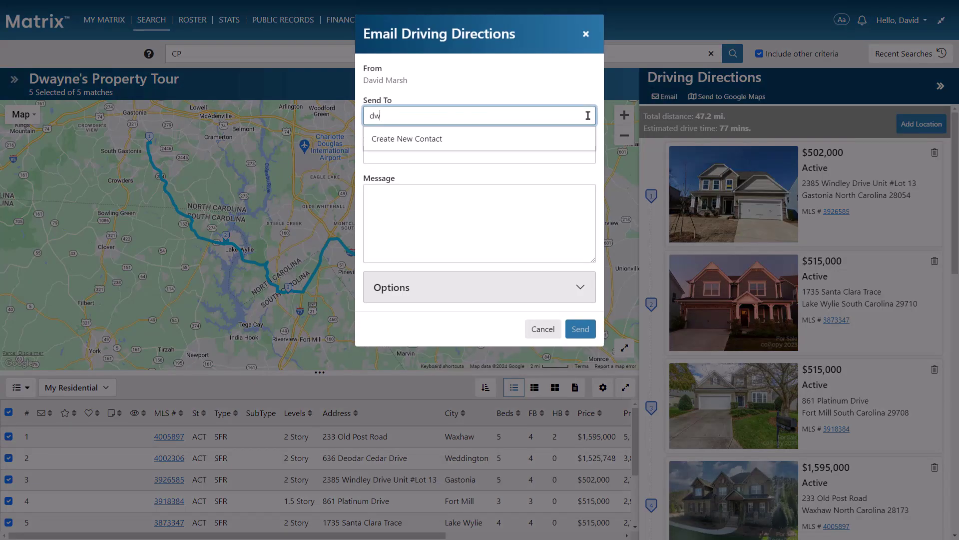
pyautogui.click(561, 172)
pyautogui.click(561, 169)
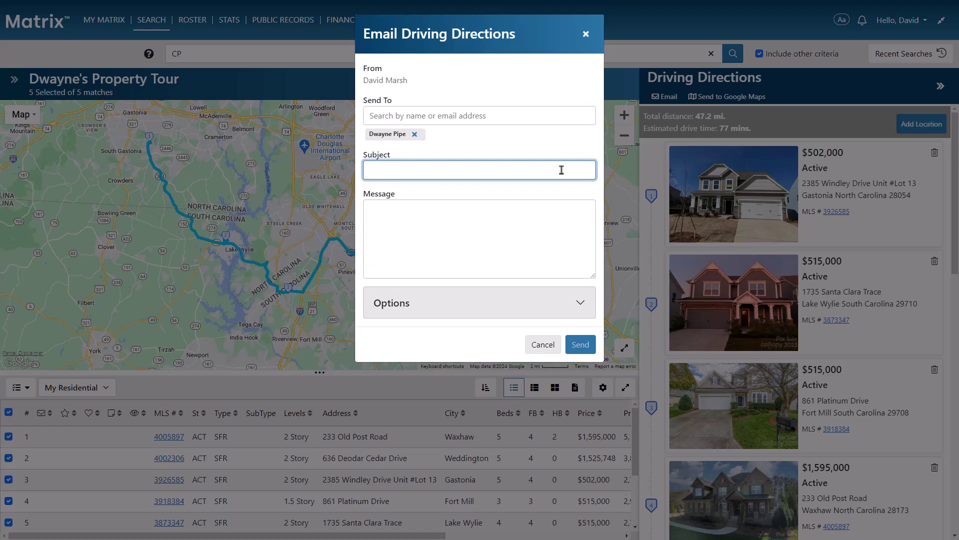
pyautogui.click(580, 344)
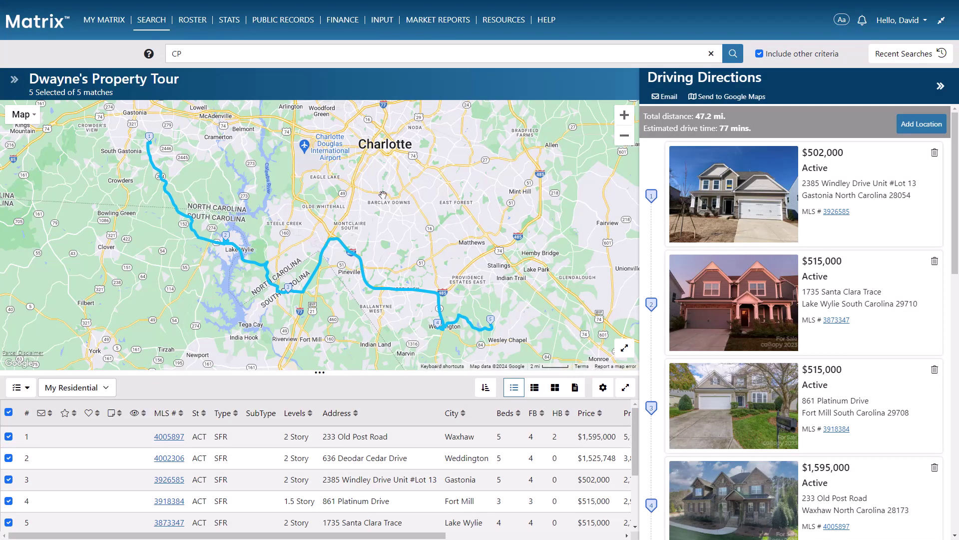
# Go to My Carts under MY MATRIX to list the three saved property carts.
pyautogui.moveTo(120, 21)
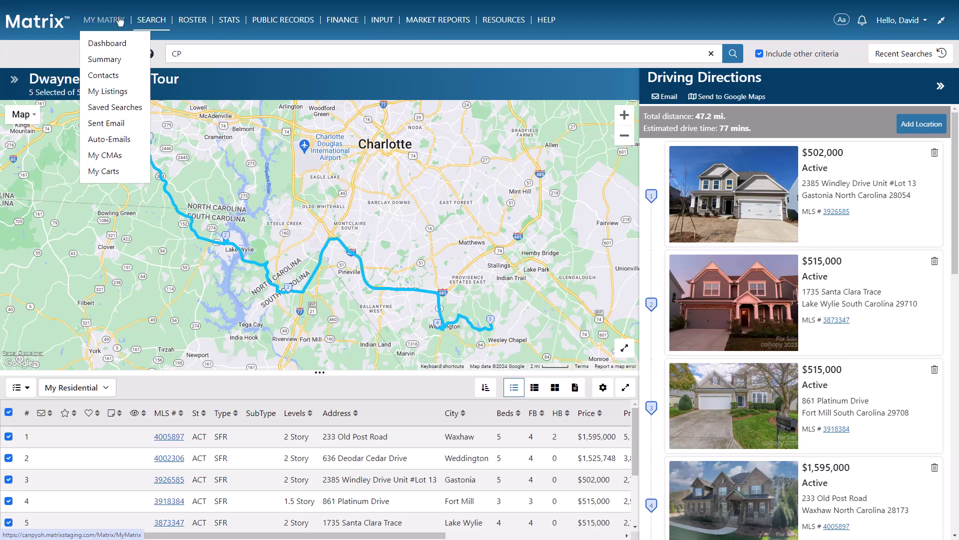
pyautogui.click(116, 46)
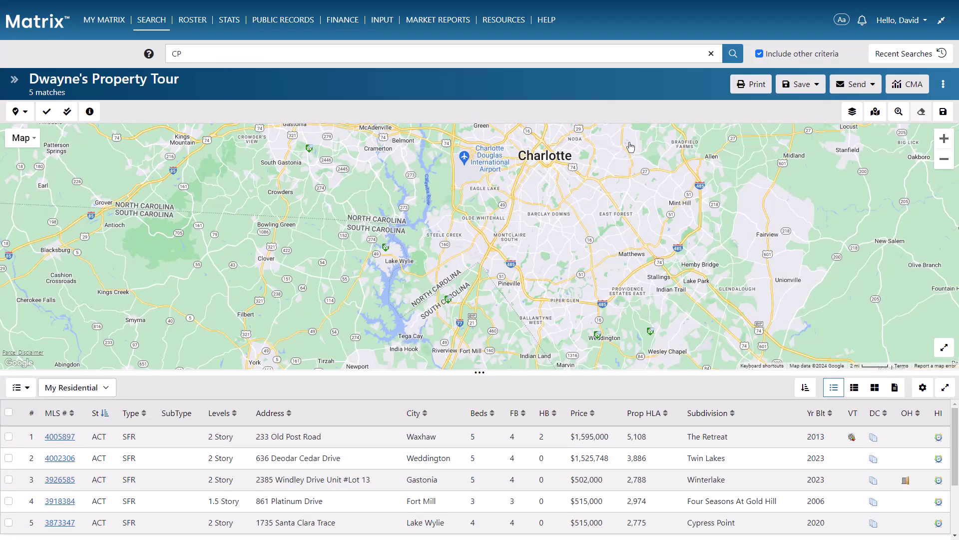
pyautogui.moveTo(105, 20)
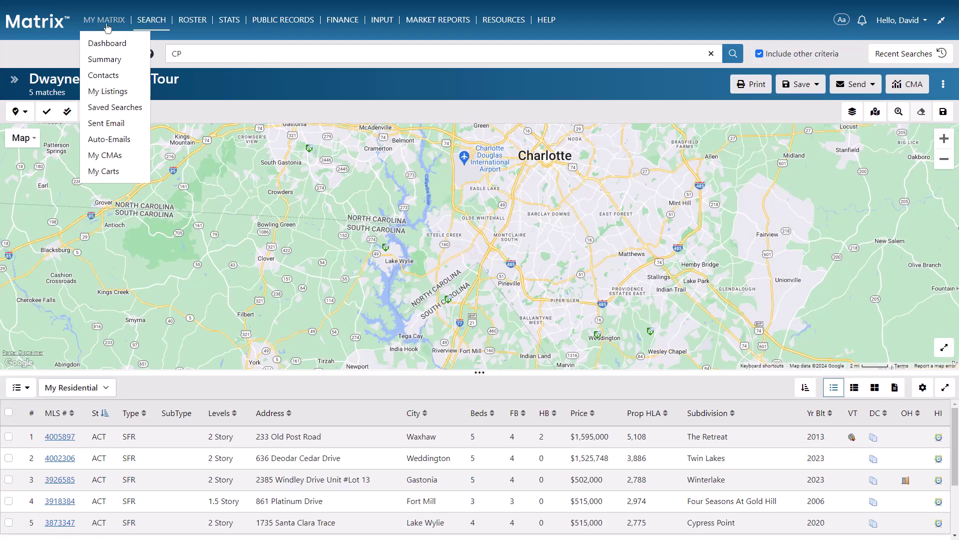
pyautogui.click(113, 172)
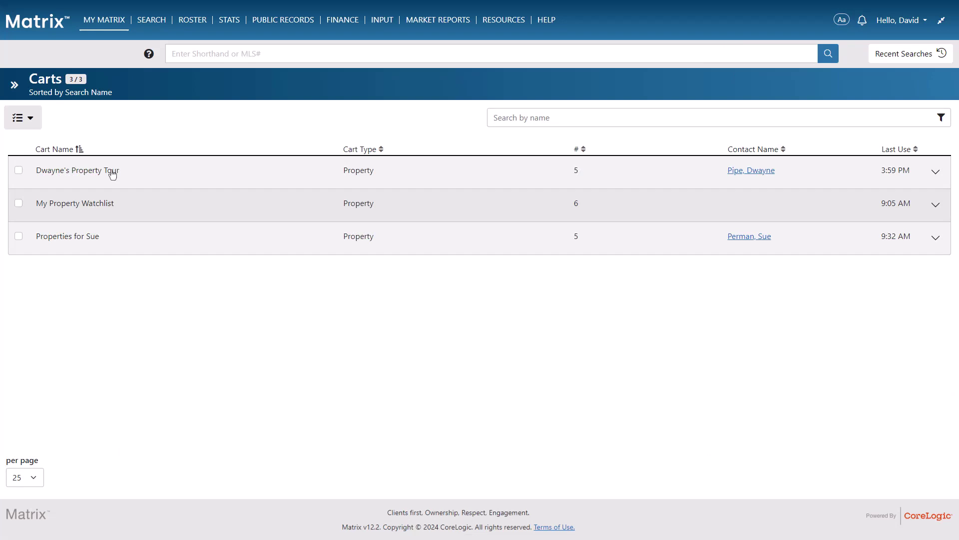
# Expand the property tour cart's row to show type Property and 5 listings.
pyautogui.click(113, 174)
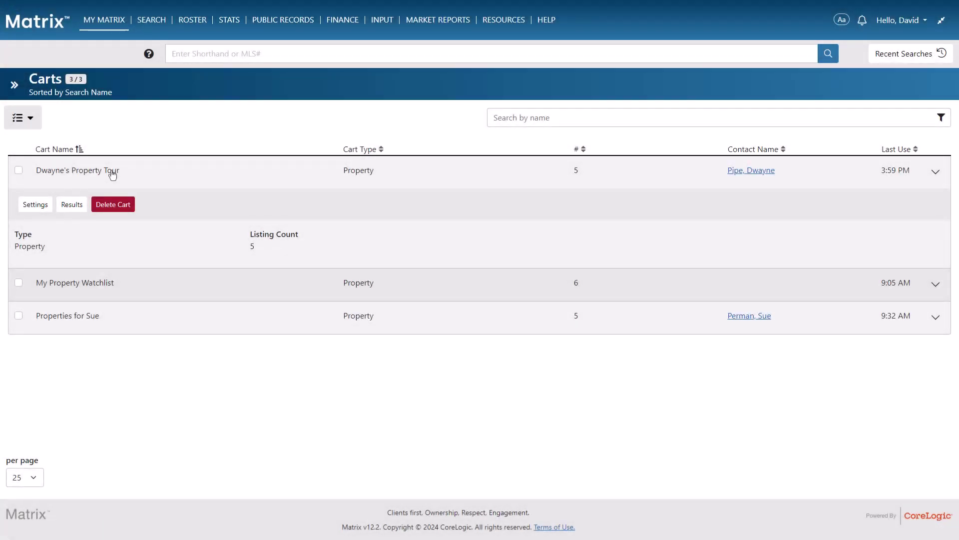
pyautogui.moveTo(102, 21)
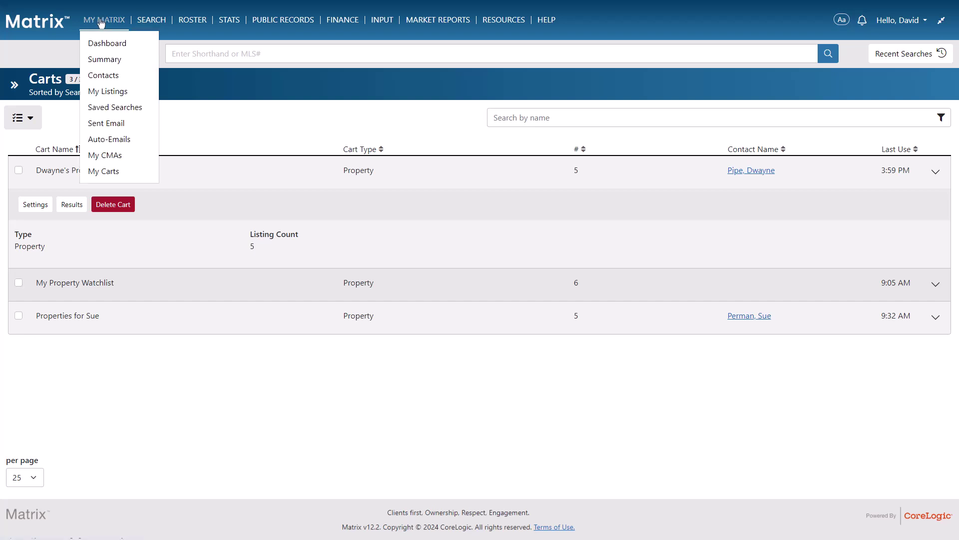
# Open the linked client from Contacts and view its Carts tab showing the tour cart.
pyautogui.click(109, 73)
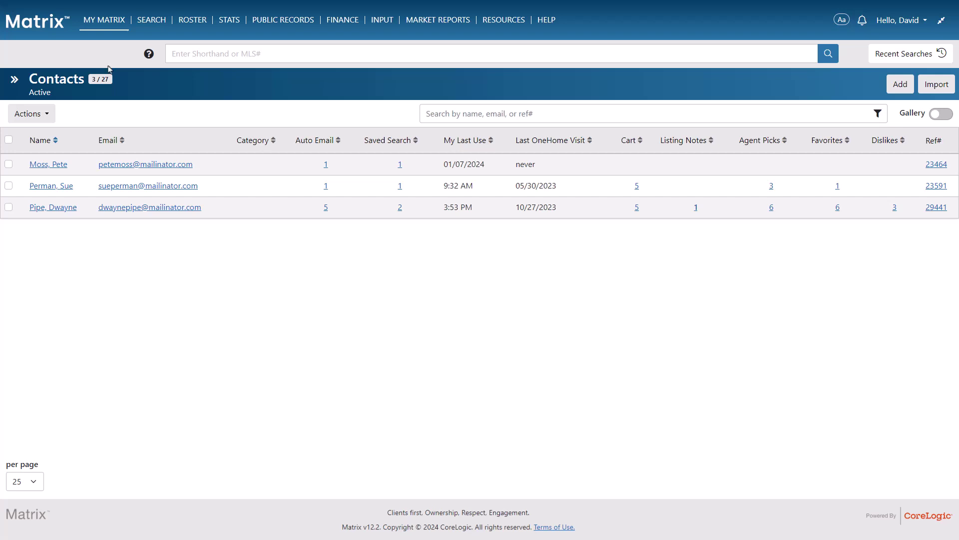
pyautogui.click(53, 207)
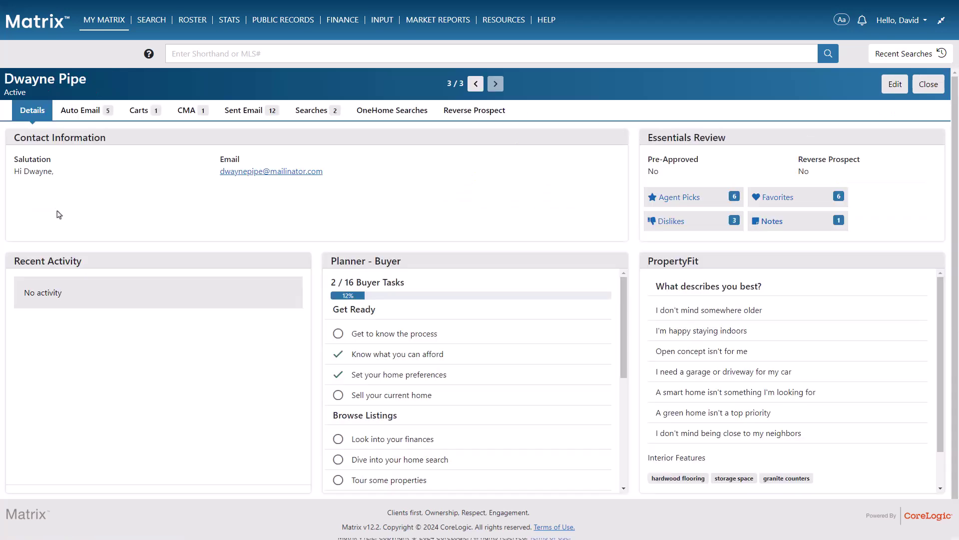
pyautogui.click(141, 116)
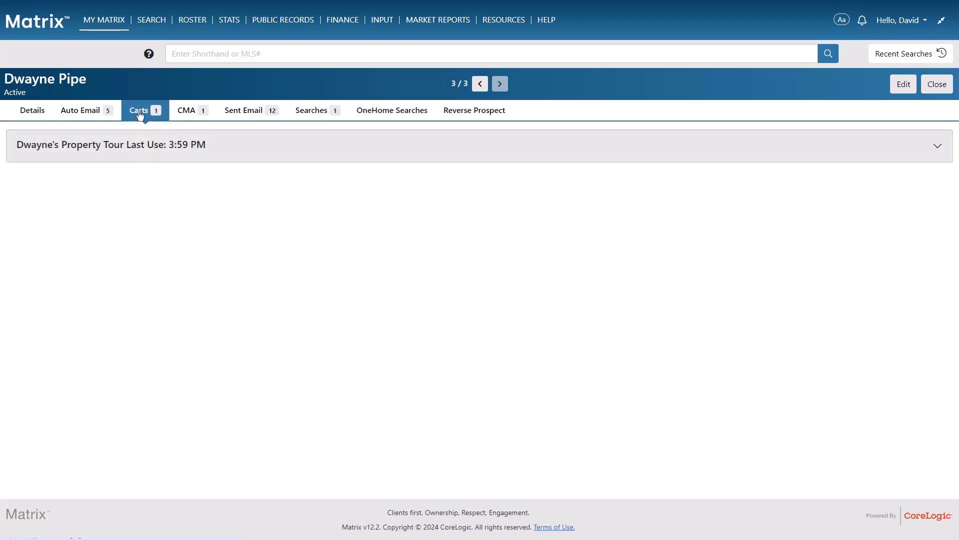